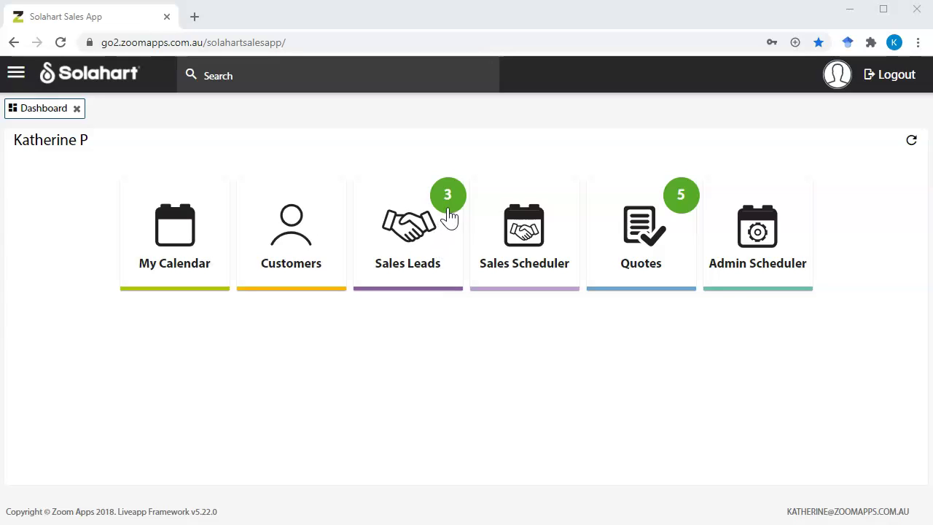
Step: Open the sales leads list and create a new sales lead
left_click(431, 260)
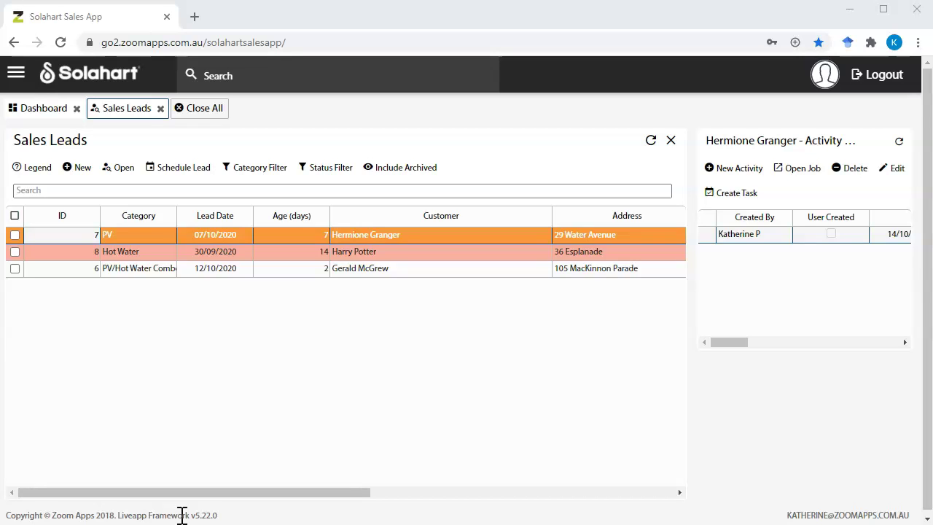
left_click(79, 175)
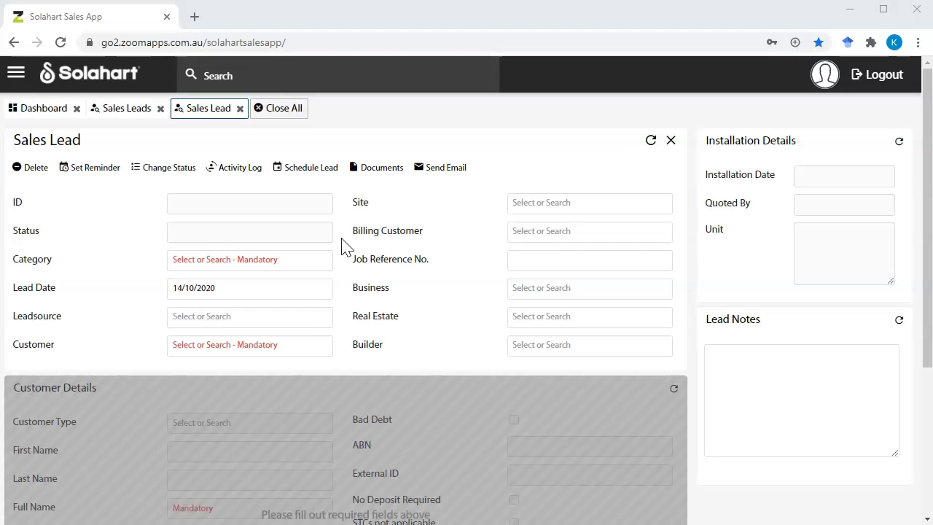
Step: Review the lead colour legend for the sales leads list and return to the new lead record
left_click(121, 117)
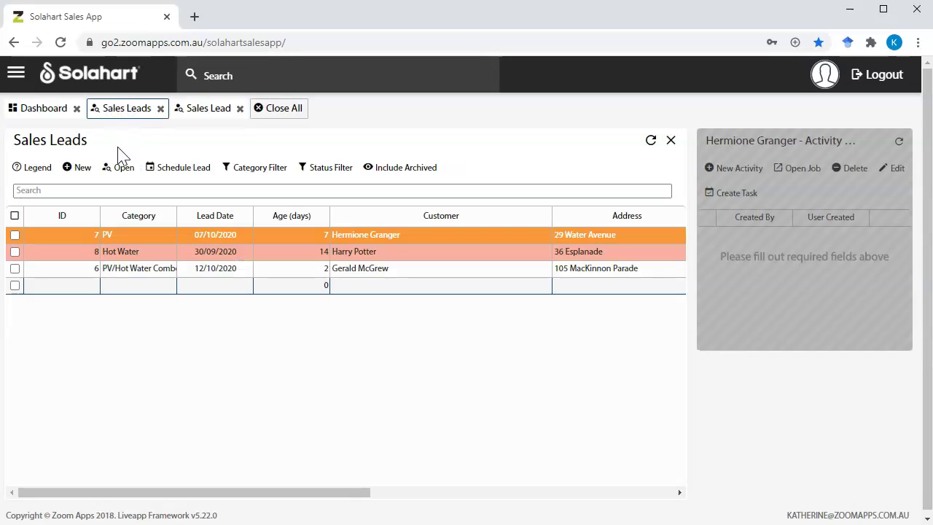
left_click(35, 170)
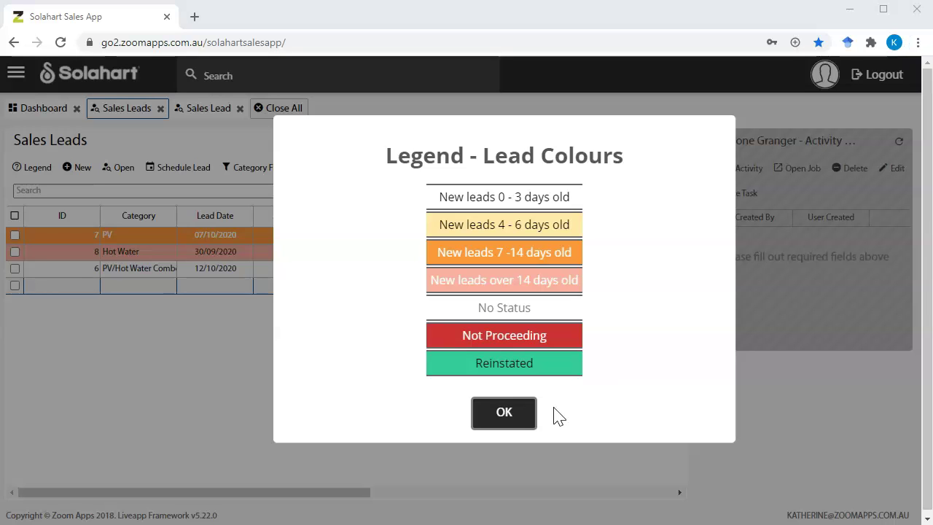
left_click(521, 416)
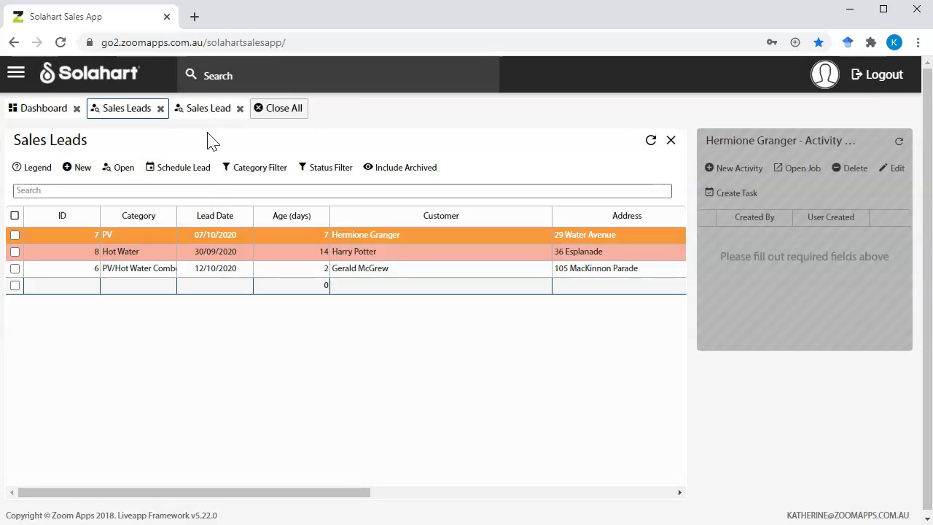
left_click(218, 114)
Step: Keep the lead date at 14/10/2020 and set the new lead's category to PV/Hot Water Combo
left_click(231, 287)
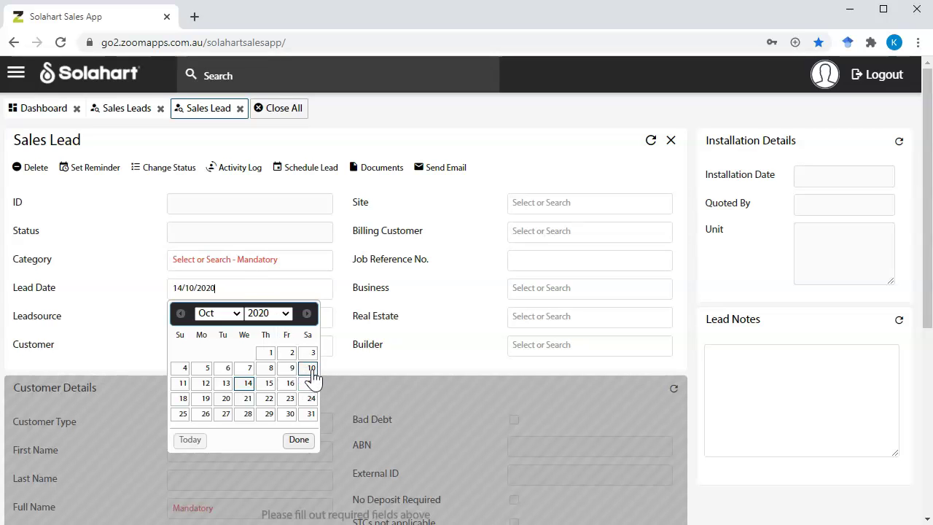
left_click(223, 288)
left_click(134, 299)
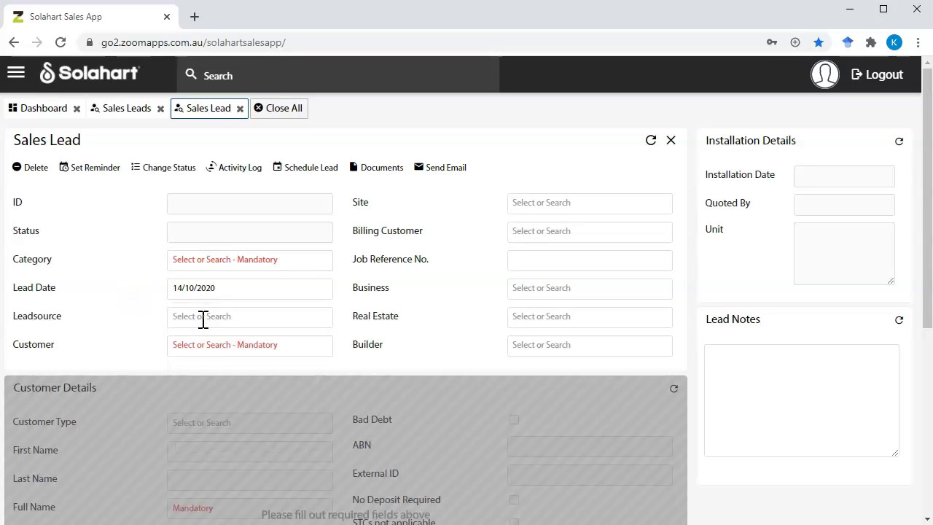
left_click(273, 261)
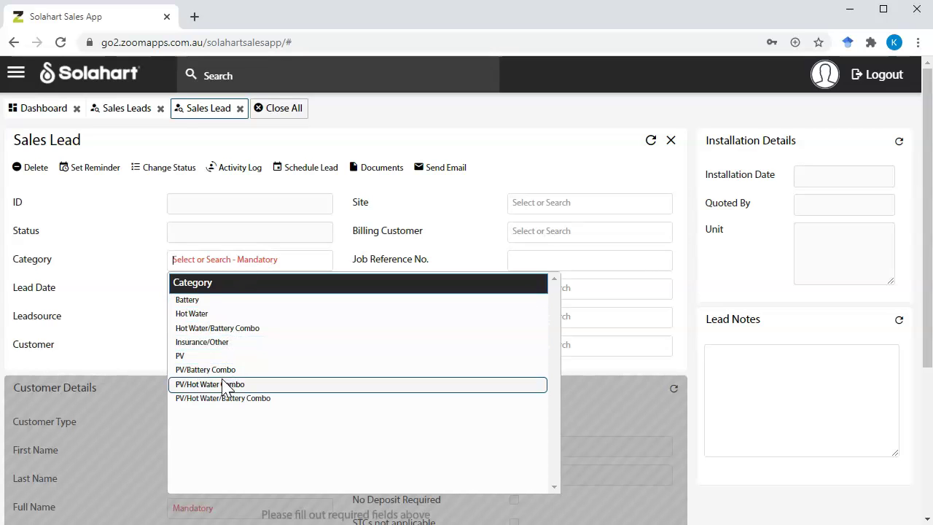
left_click(285, 386)
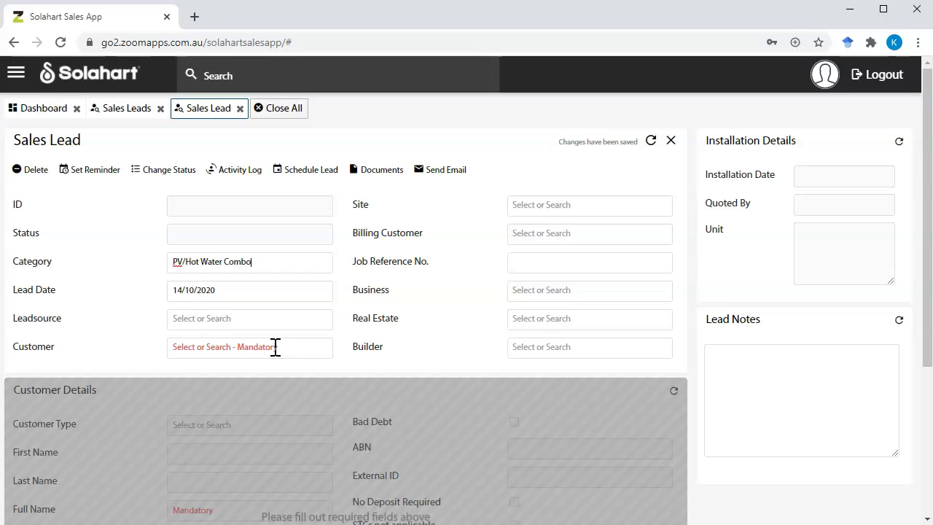
Step: Set the lead source to Referral and choose an existing customer as the referring customer
left_click(203, 319)
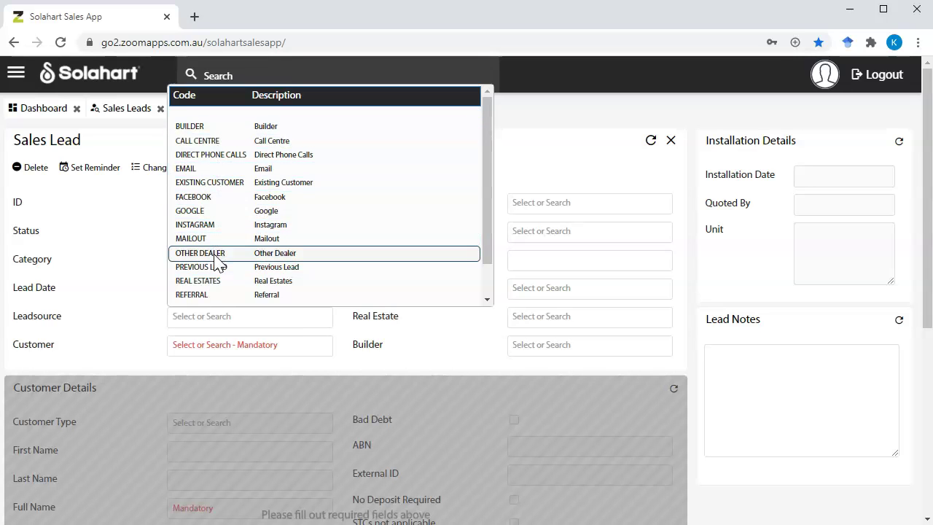
left_click(211, 294)
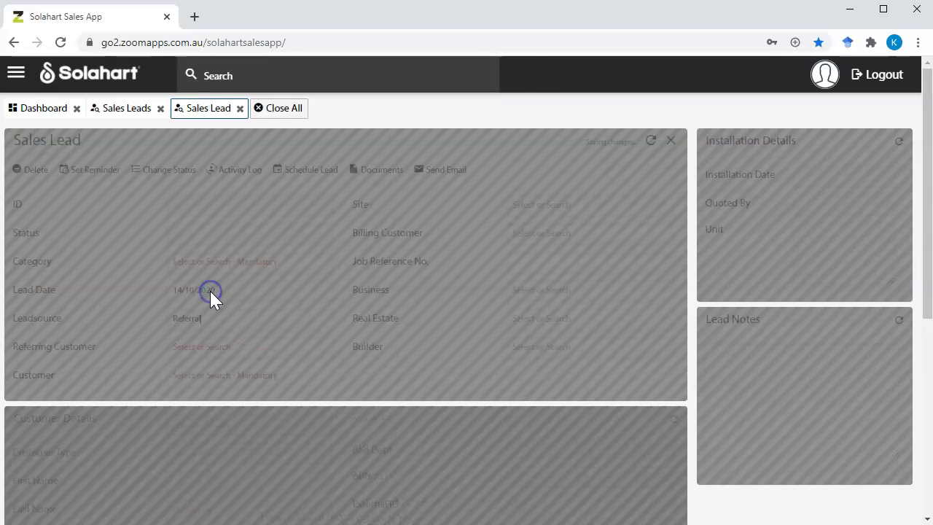
left_click(198, 348)
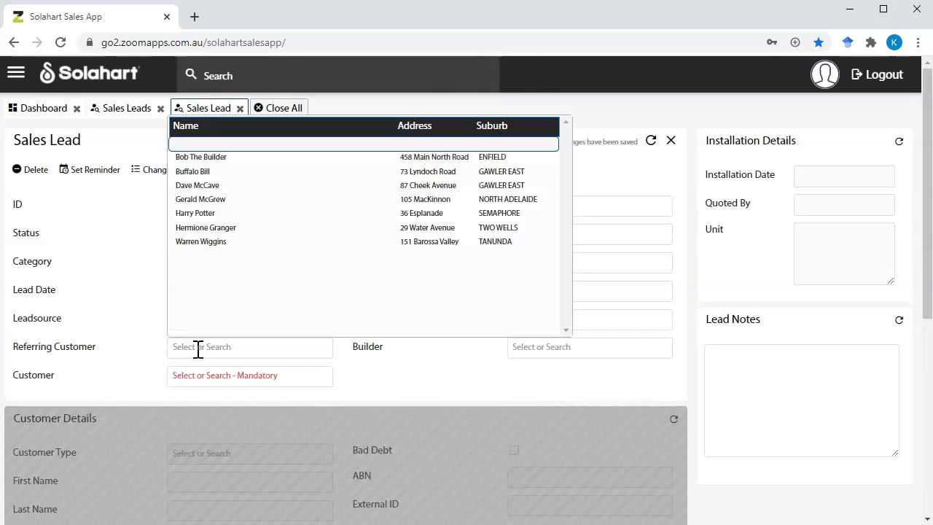
left_click(200, 199)
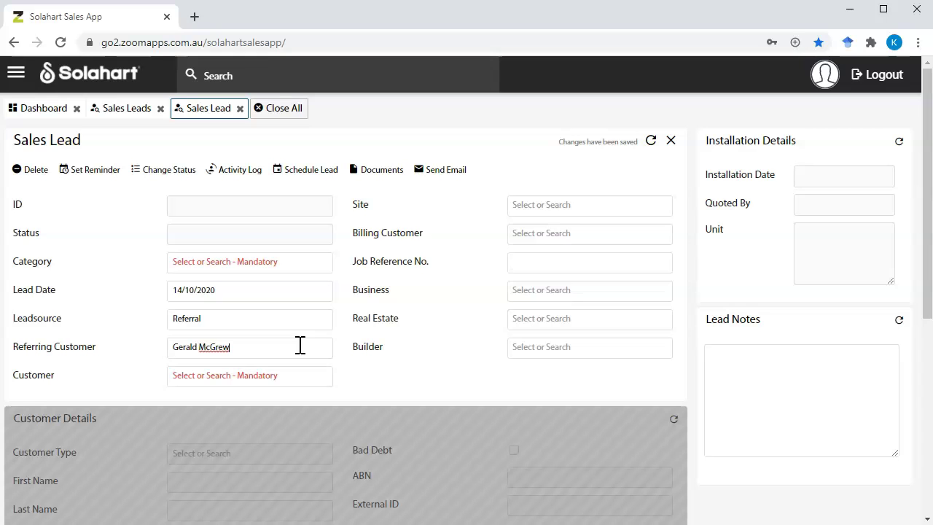
Step: Assign an existing customer from Tanunda to the lead and select that customer's current address as the site
key("alt")
left_click(271, 376)
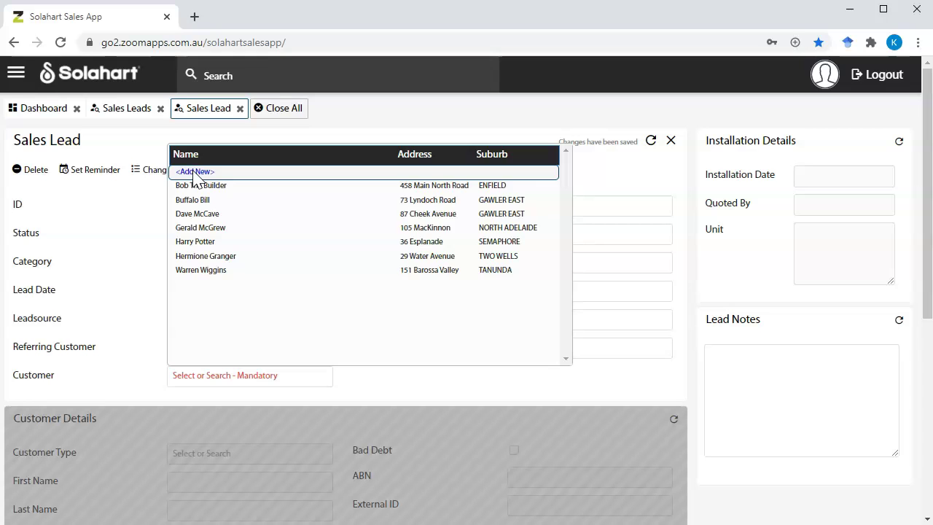
left_click(244, 269)
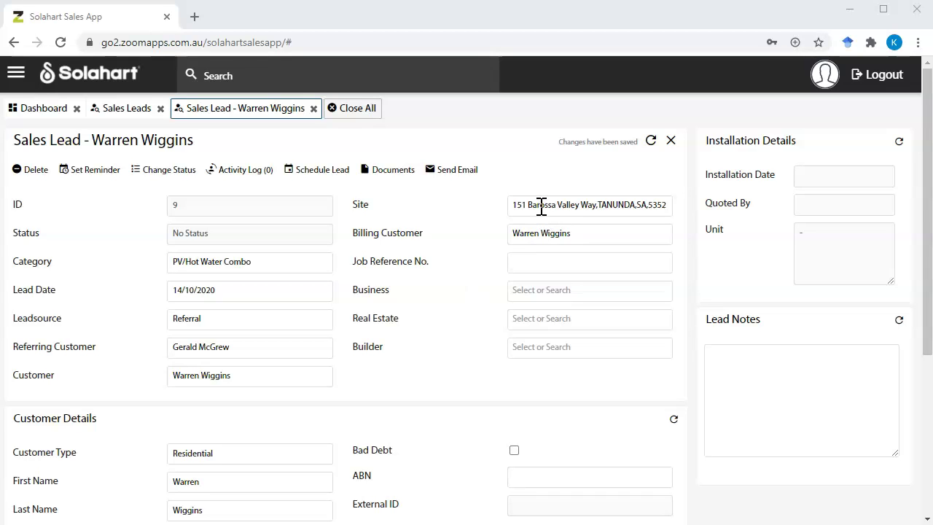
left_click(542, 206)
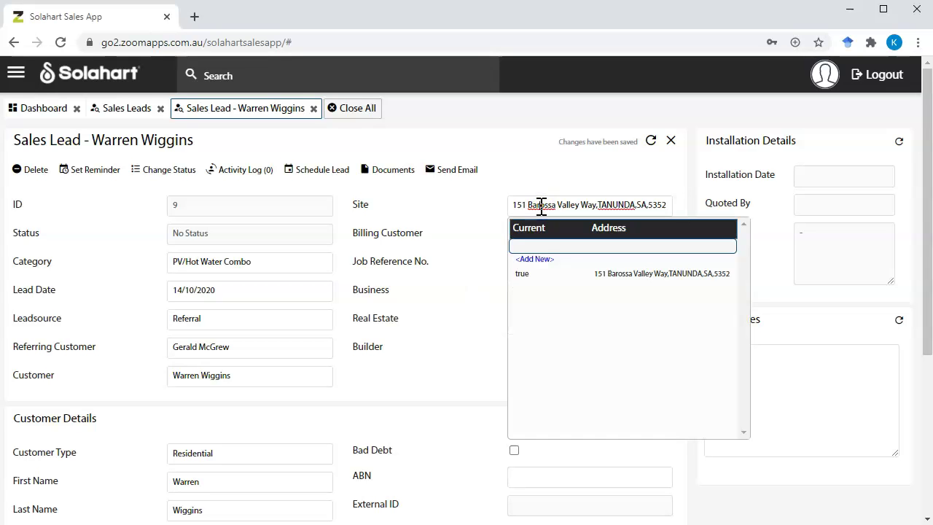
left_click(592, 274)
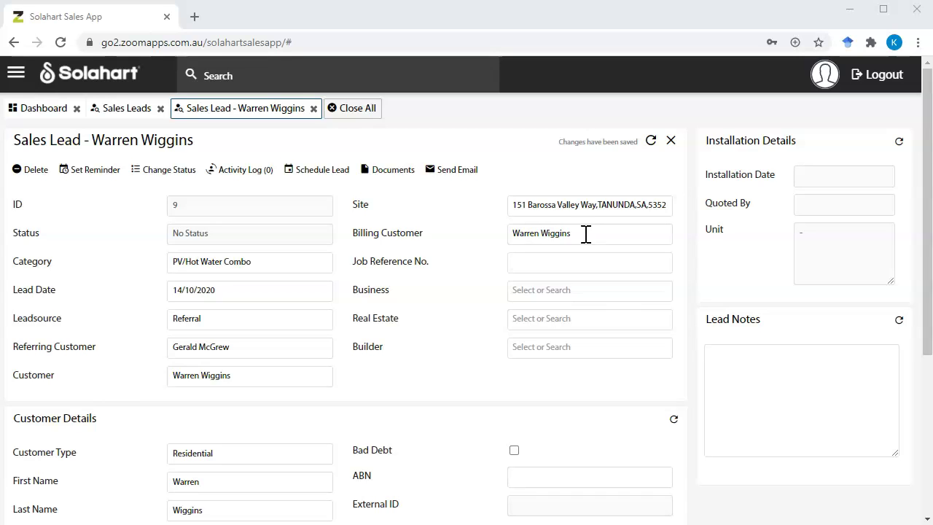
Step: Review the lead's job reference field, customer details and second contact section
left_click(581, 266)
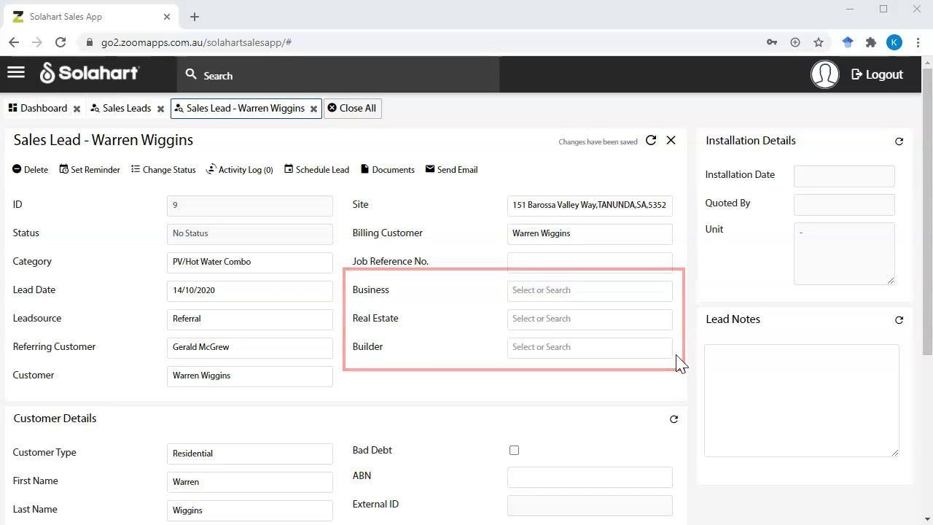
left_click_drag(926, 283, 930, 441)
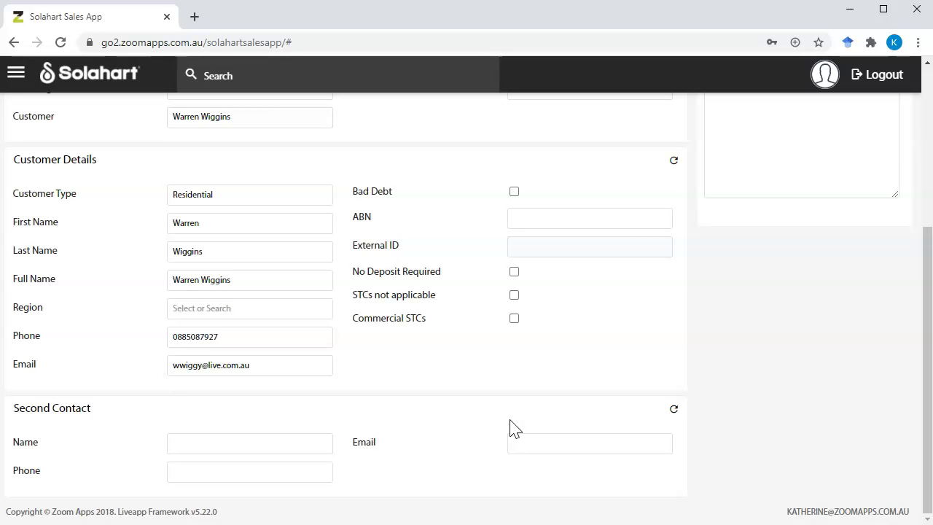
left_click_drag(927, 433, 928, 249)
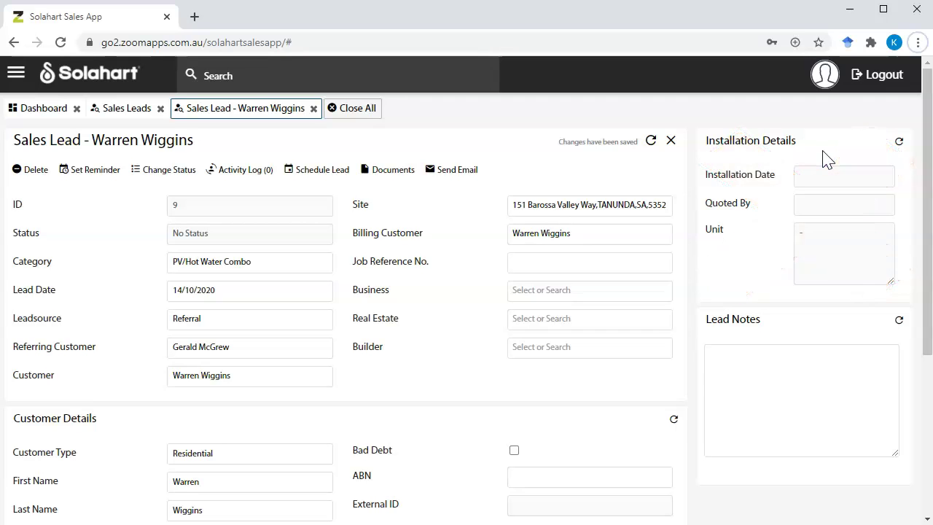
Step: Add a lead note saying the customer is very keen on PV, possibly Hot Water as well, promotion
left_click(748, 363)
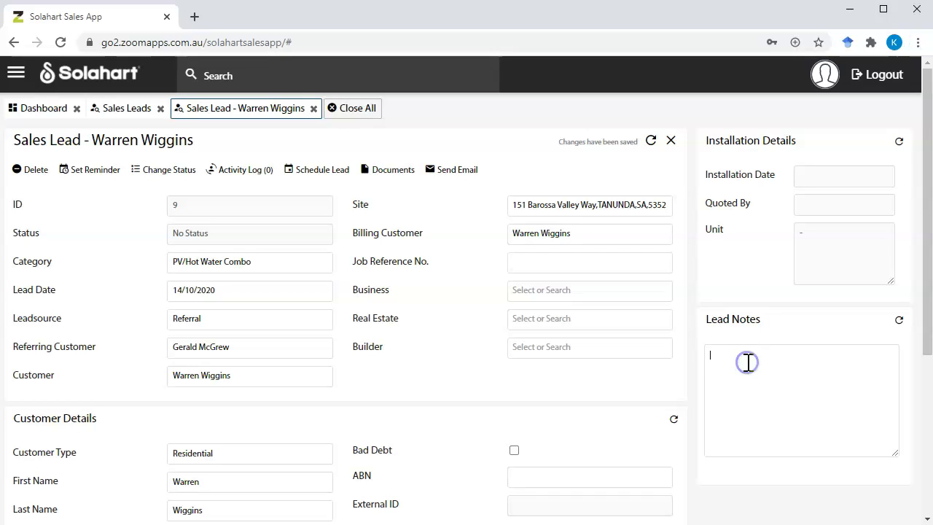
type("Warren is very keen on PV")
type(", possibly Hot Water")
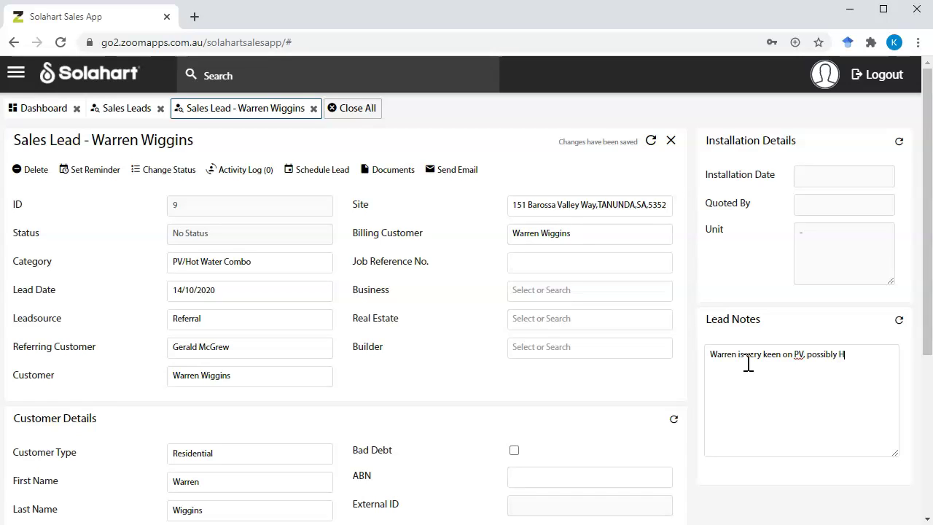
type(" as well, promotion.")
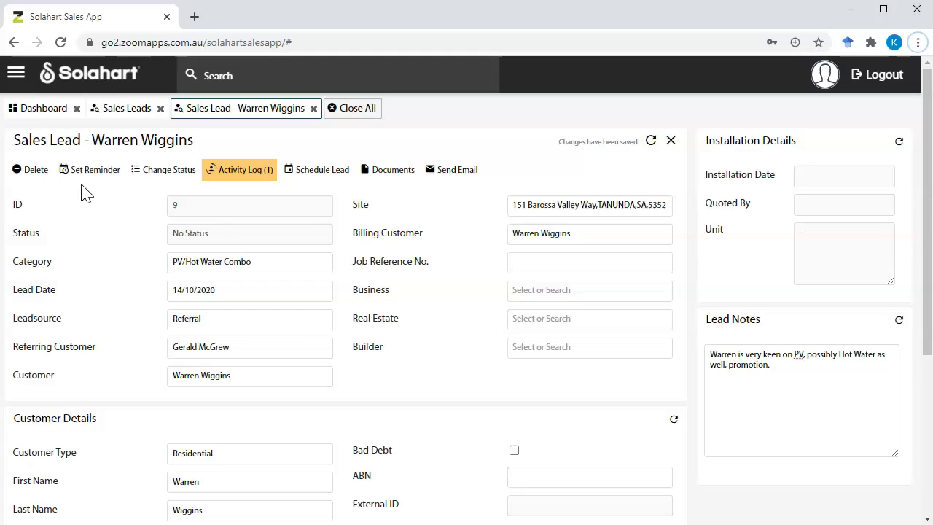
Step: Set a reminder on the lead for 21/10/2020
left_click(104, 180)
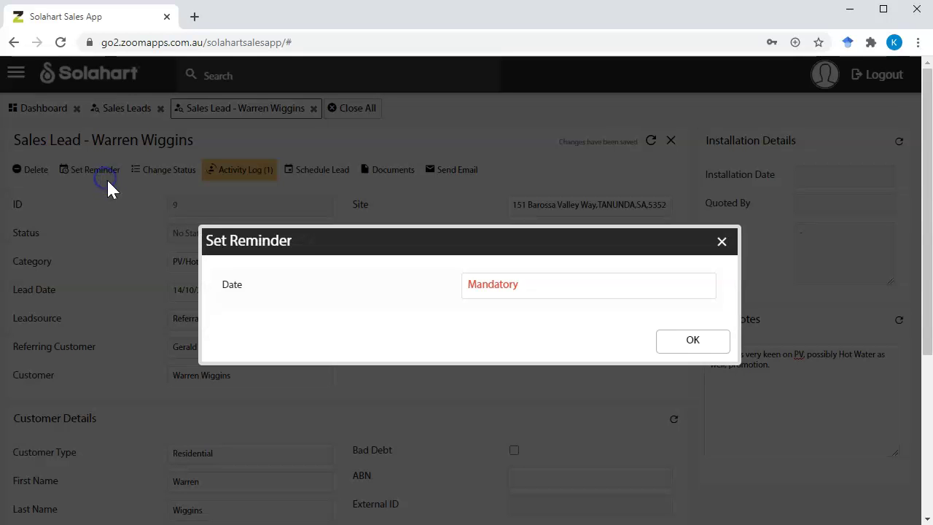
left_click(570, 285)
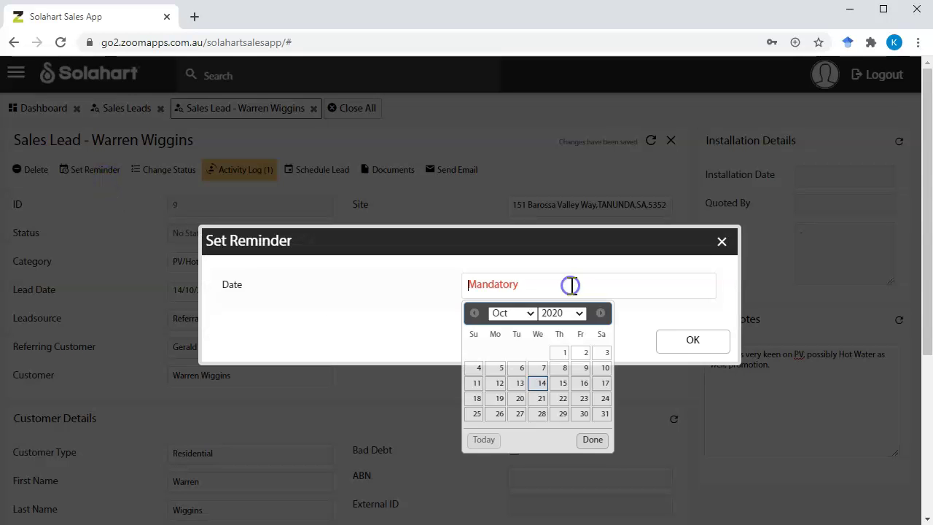
left_click(541, 398)
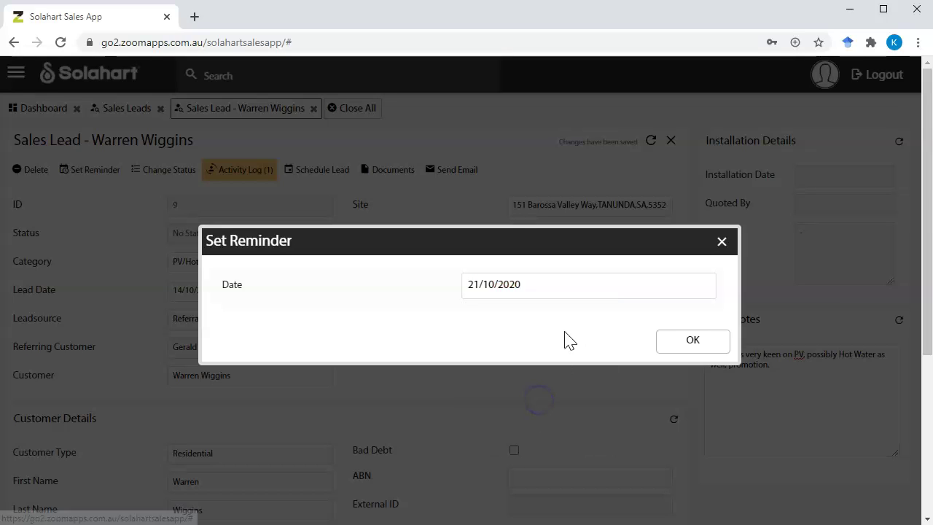
left_click(696, 341)
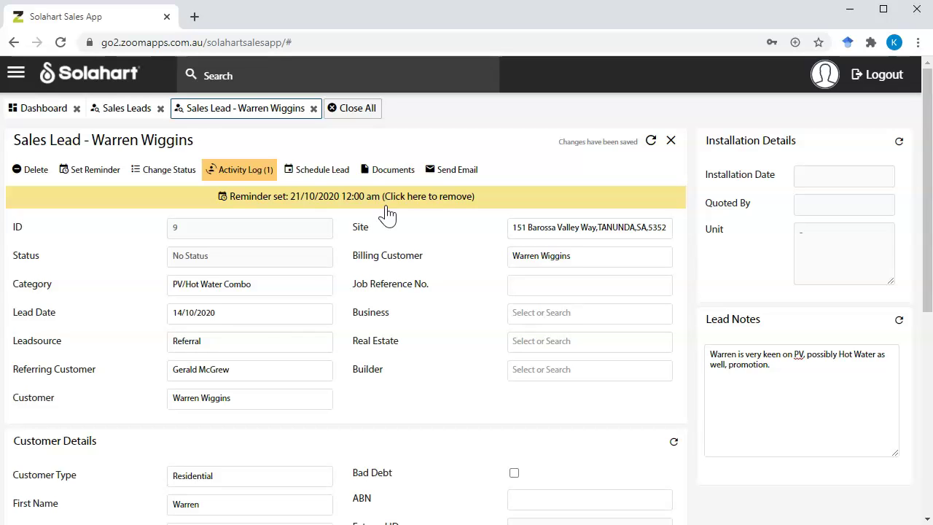
Step: Try the Not Proceeding status for the lead, view its reason options, and switch the selection to Reinstated
left_click(181, 179)
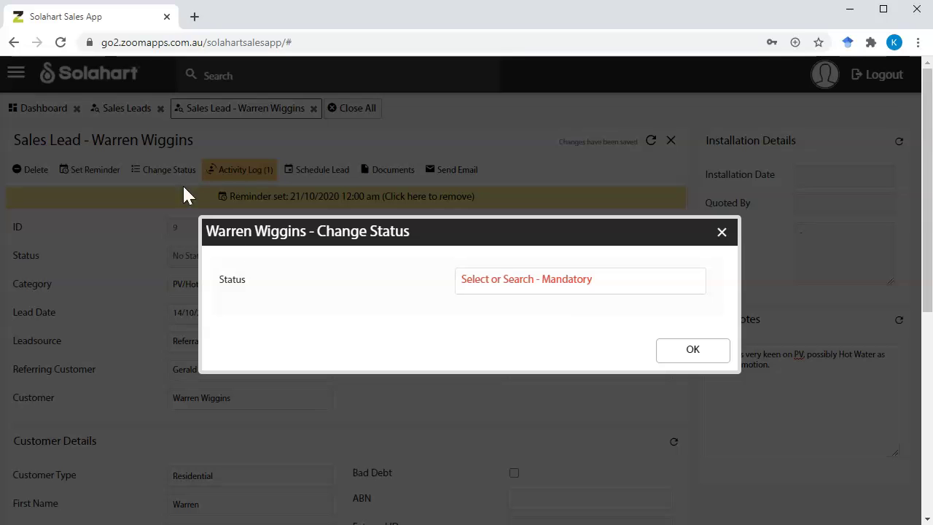
left_click(598, 283)
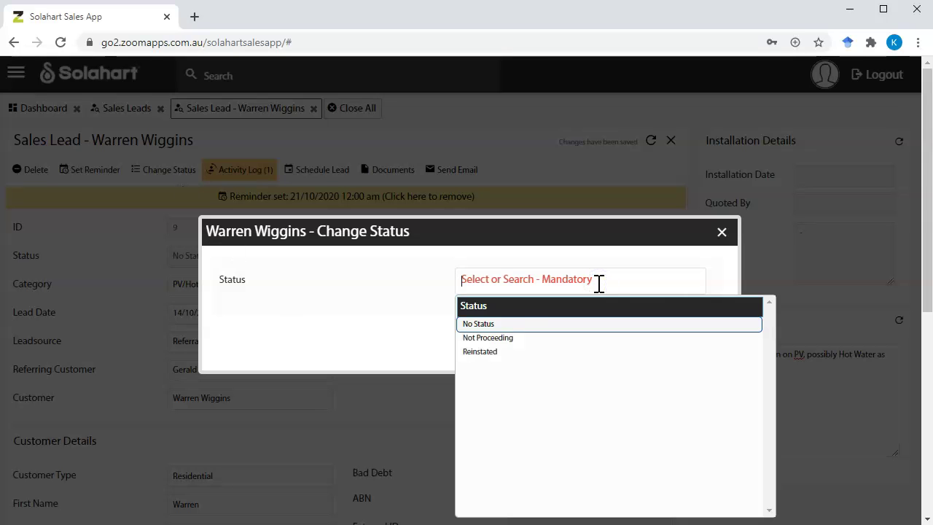
left_click(500, 343)
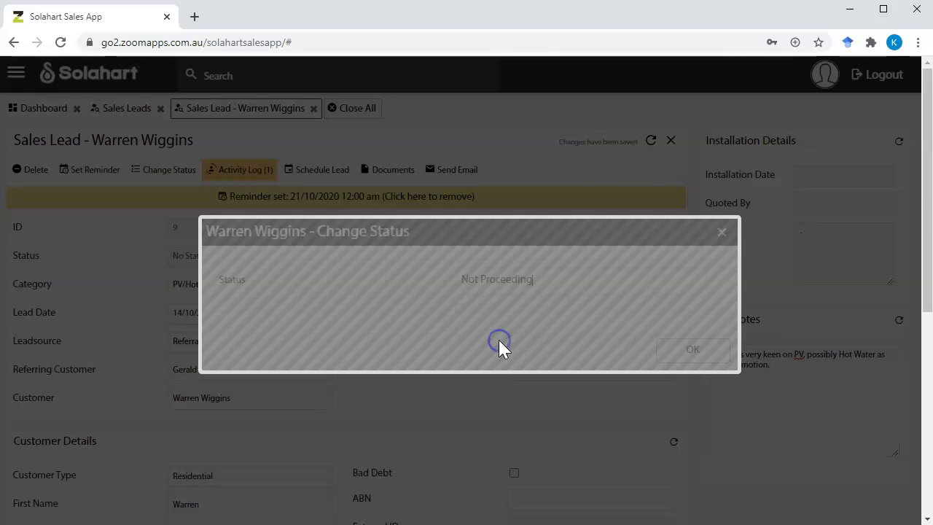
left_click(566, 310)
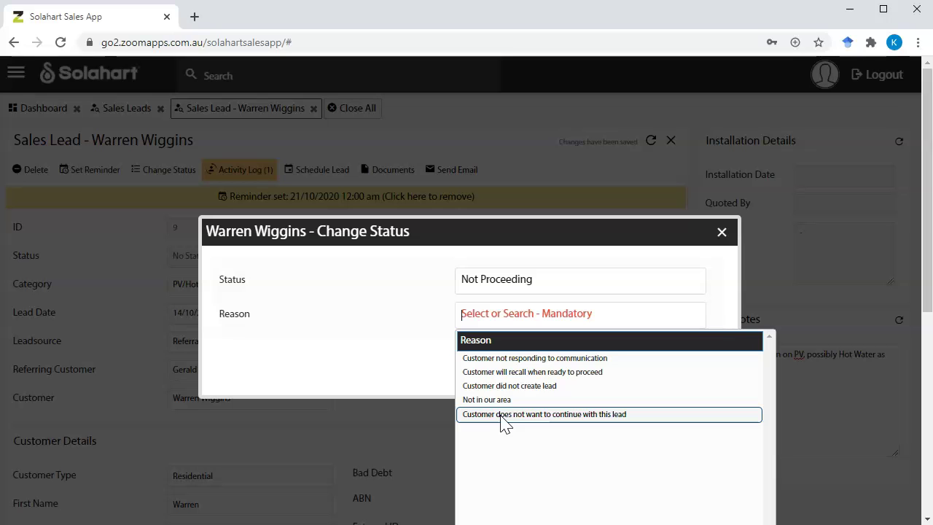
left_click(515, 312)
left_click(551, 280)
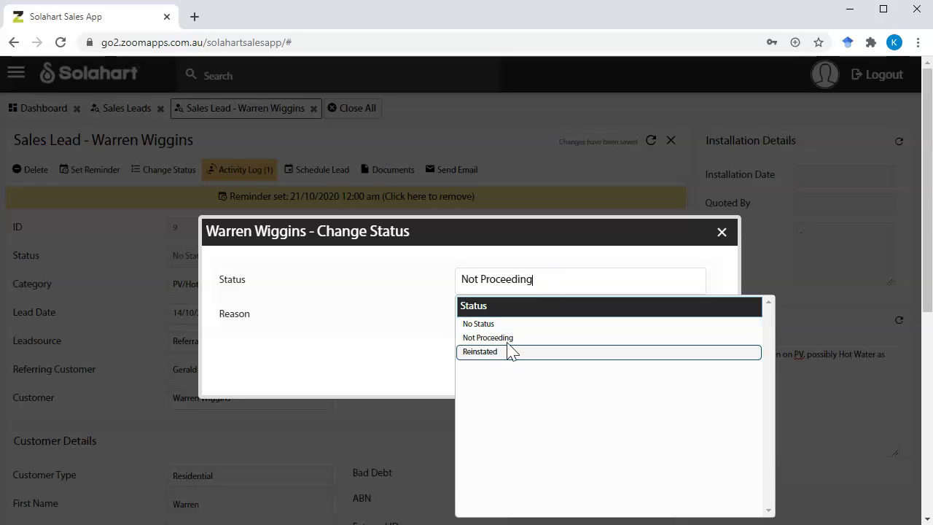
left_click(510, 352)
Step: View the lead's activity log and its job documents, and close the documents without adding any
left_click(248, 175)
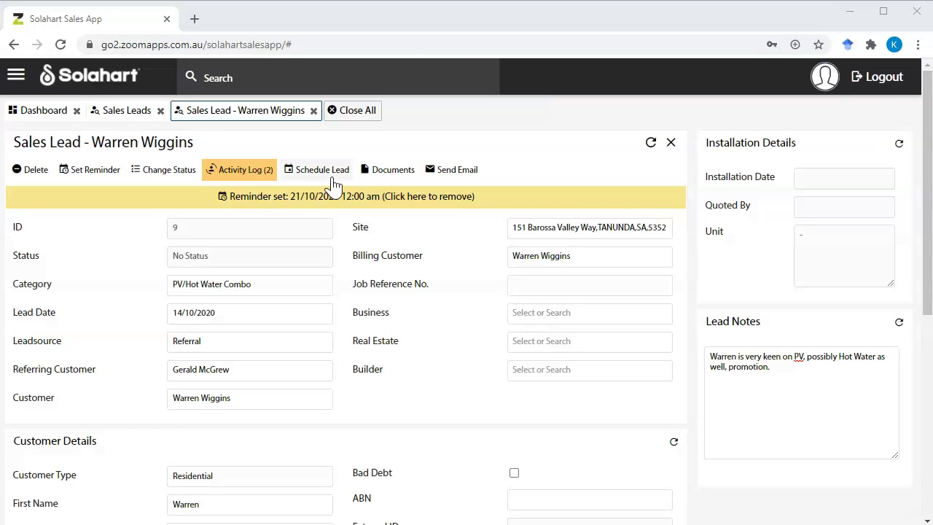
left_click(394, 170)
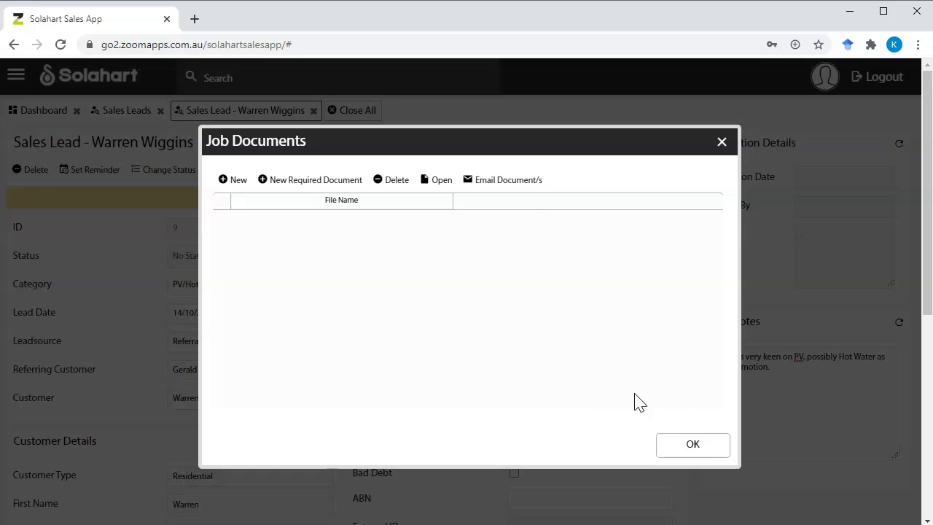
left_click(698, 446)
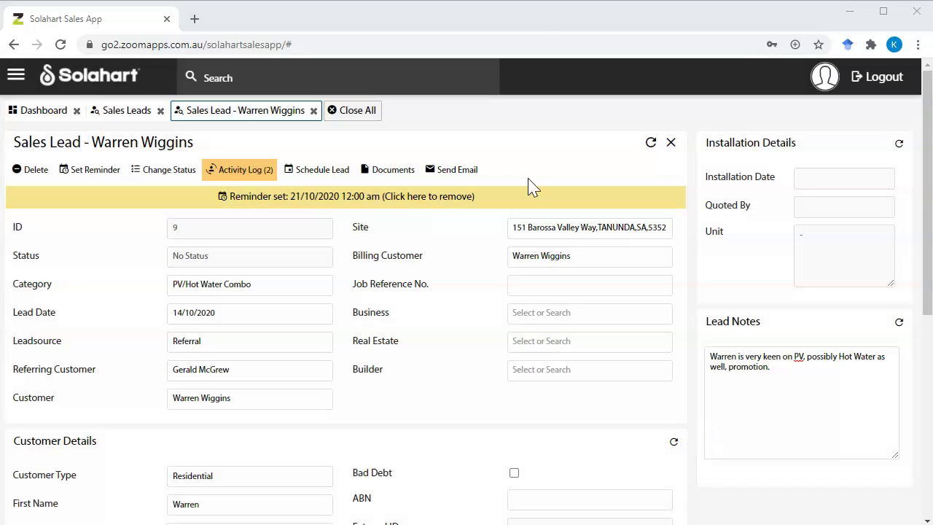
Step: Examine the email selection for sending an email from the lead and close it without sending
left_click(470, 170)
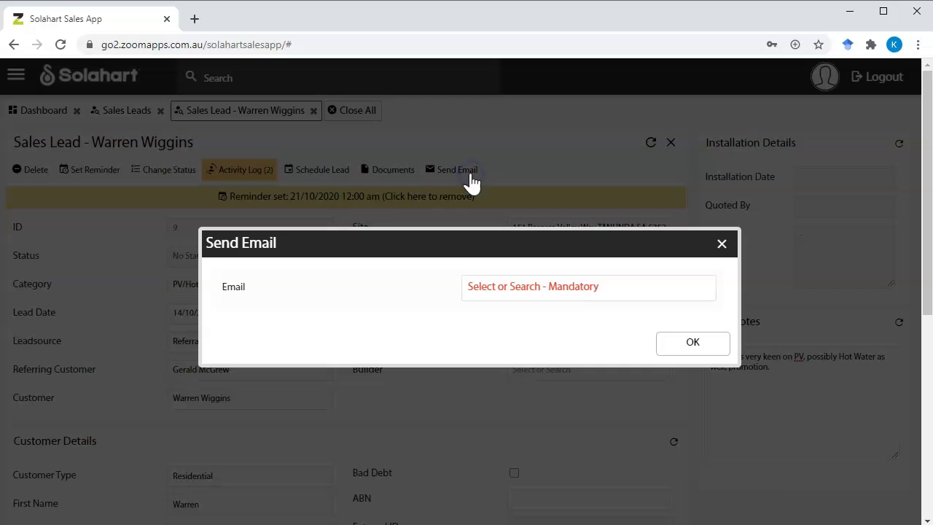
left_click(538, 286)
left_click(625, 292)
left_click(701, 351)
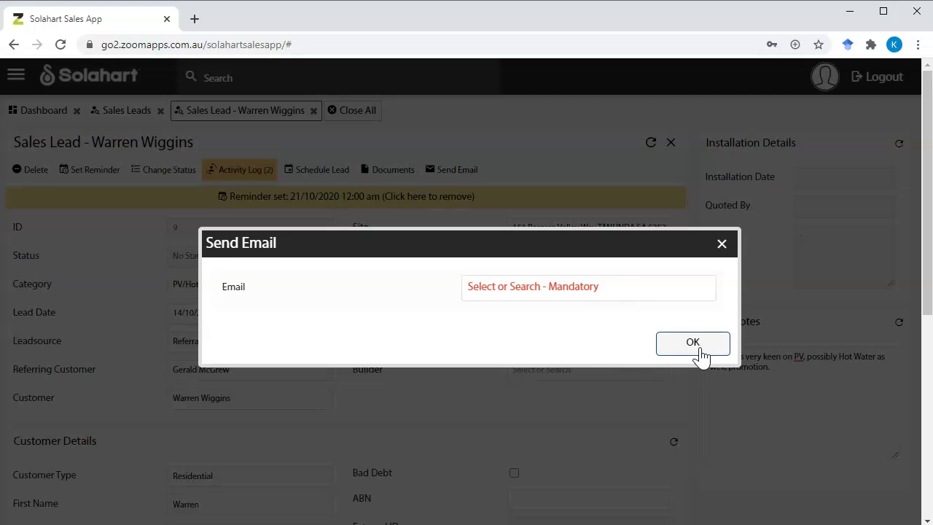
left_click(724, 248)
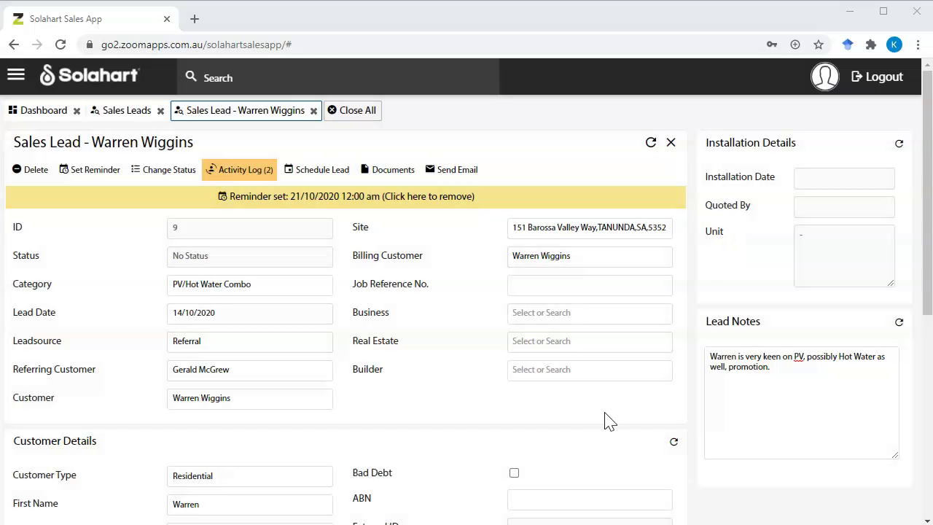